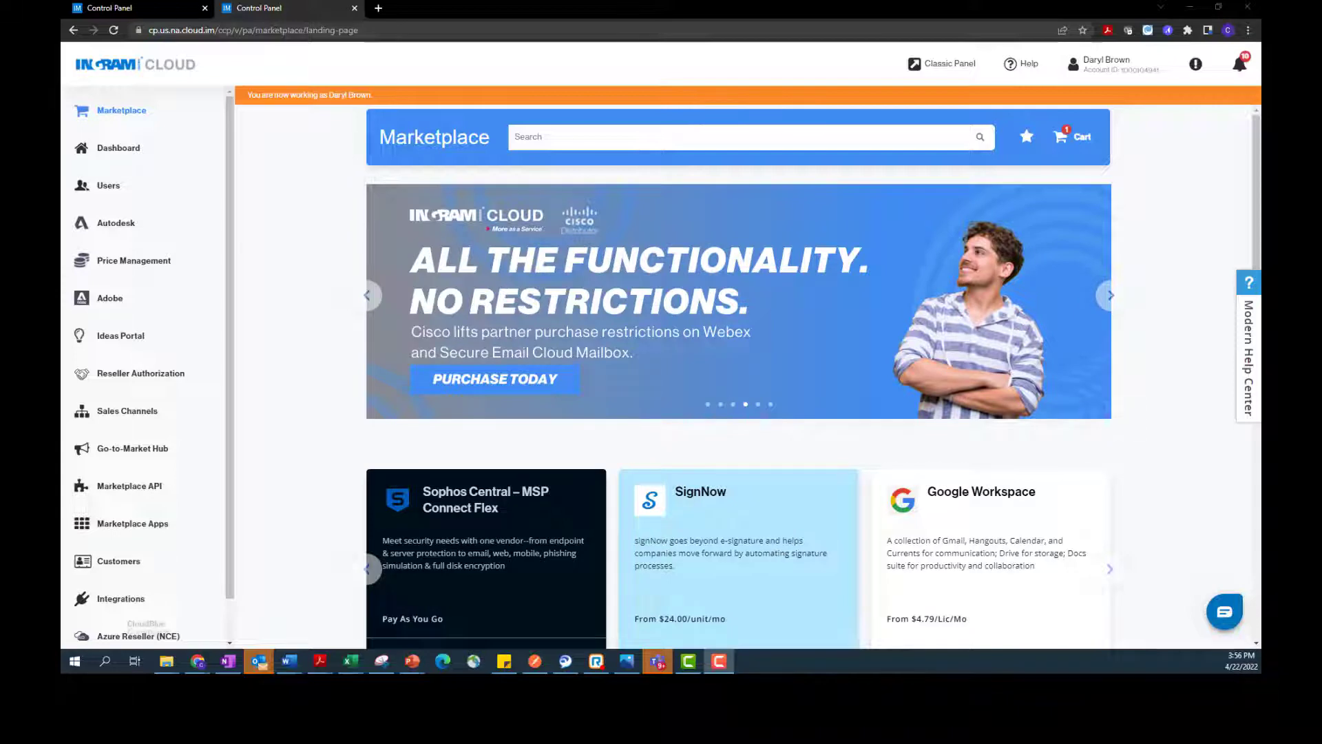
pyautogui.scroll(-1, 190, 357)
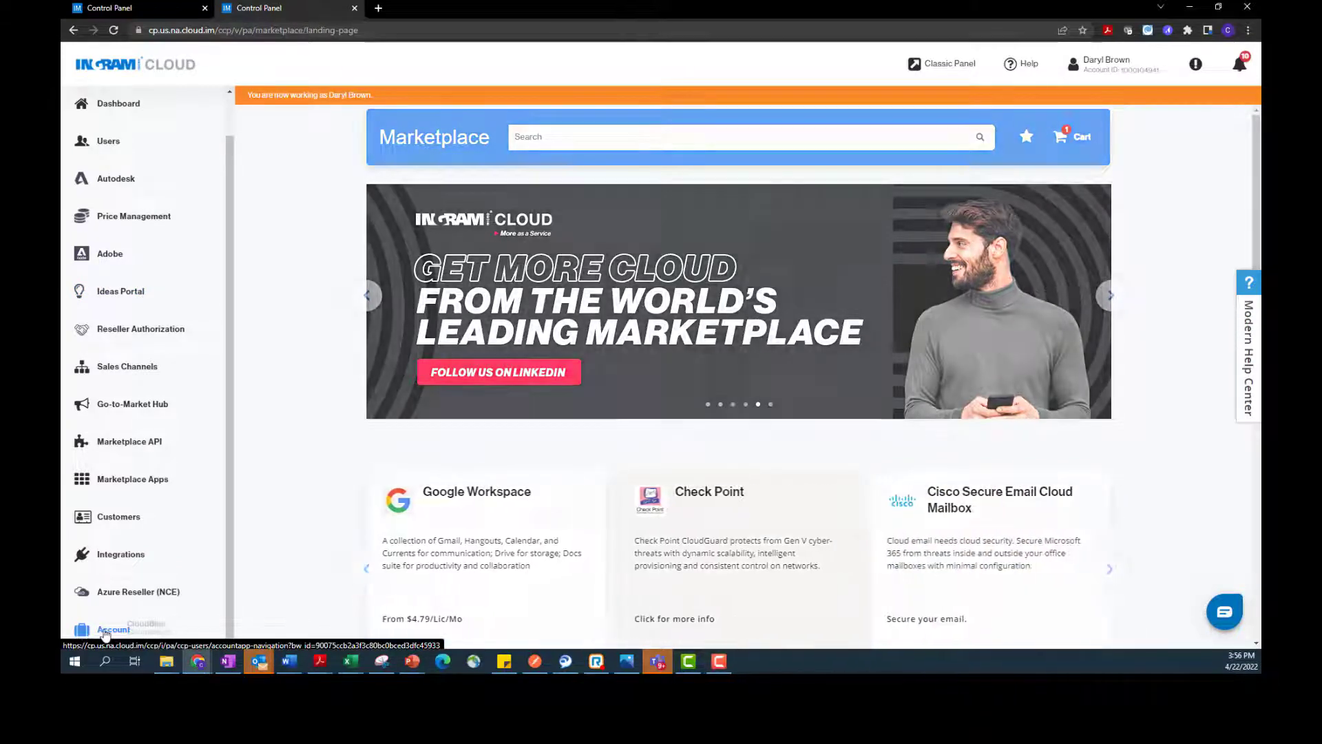
# Step: Go to Account, then Reporting and Data Export, to list the existing reports
pyautogui.click(105, 631)
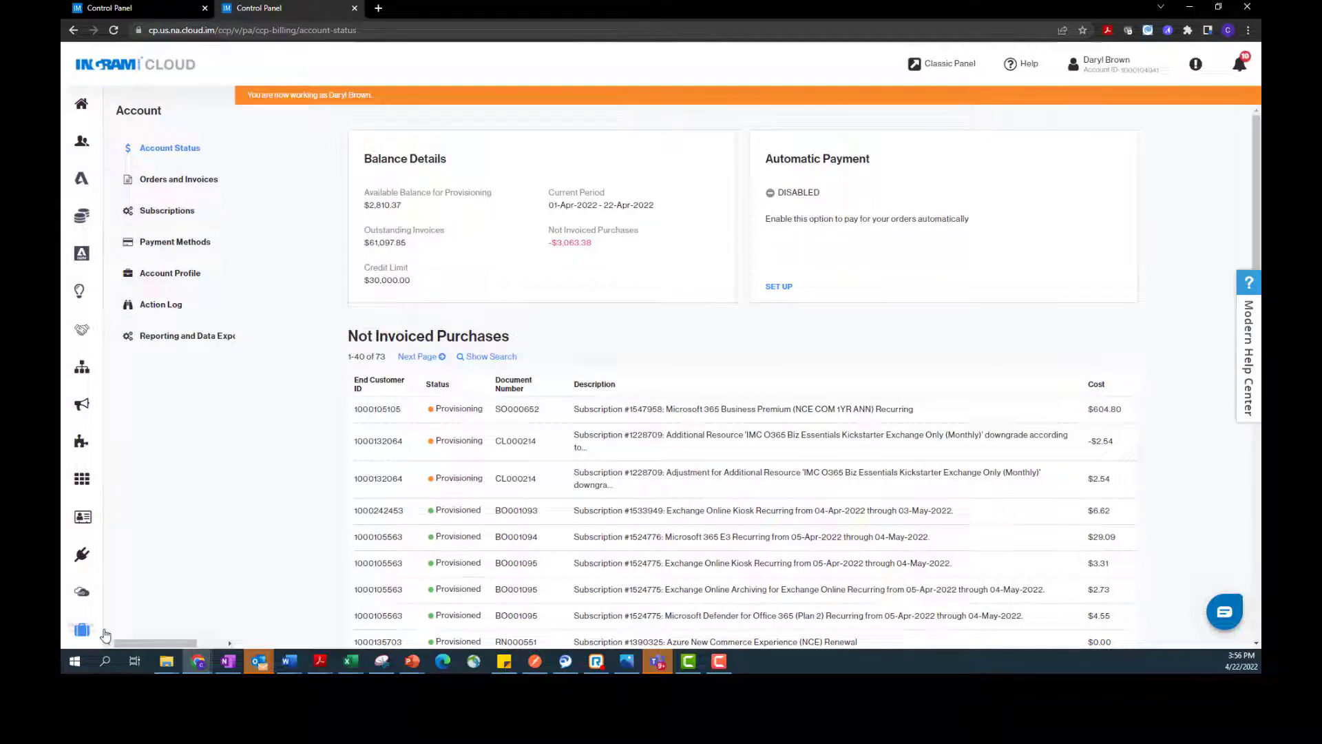
pyautogui.click(165, 335)
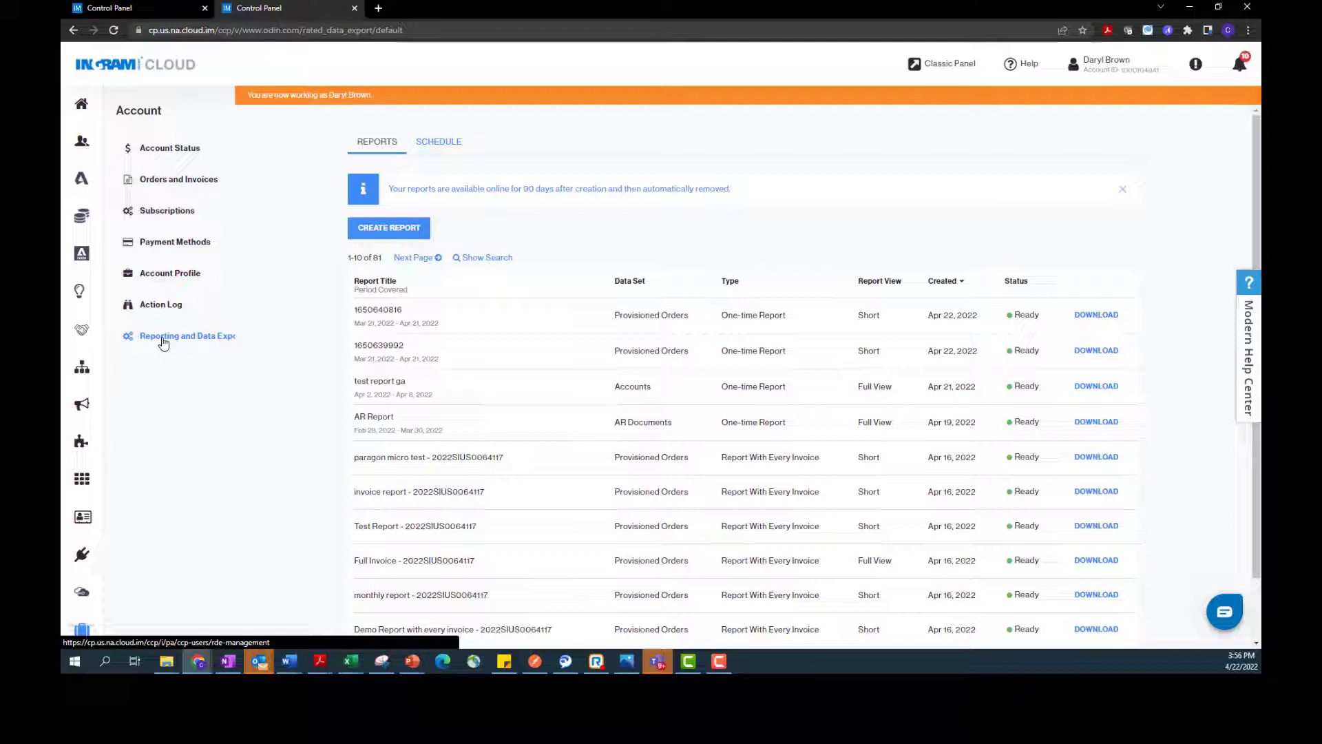
# Step: Create a new report from the Accounts data set and continue to configuration
pyautogui.click(390, 228)
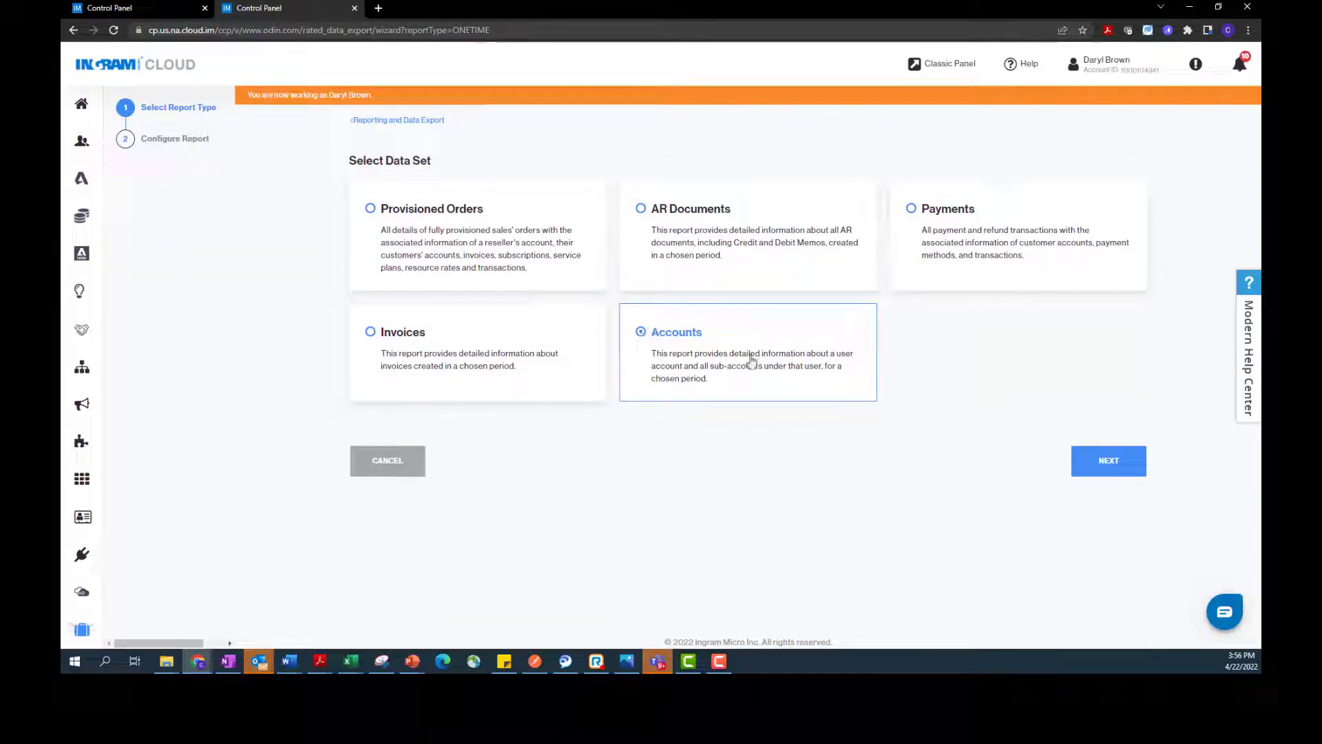
pyautogui.click(1108, 461)
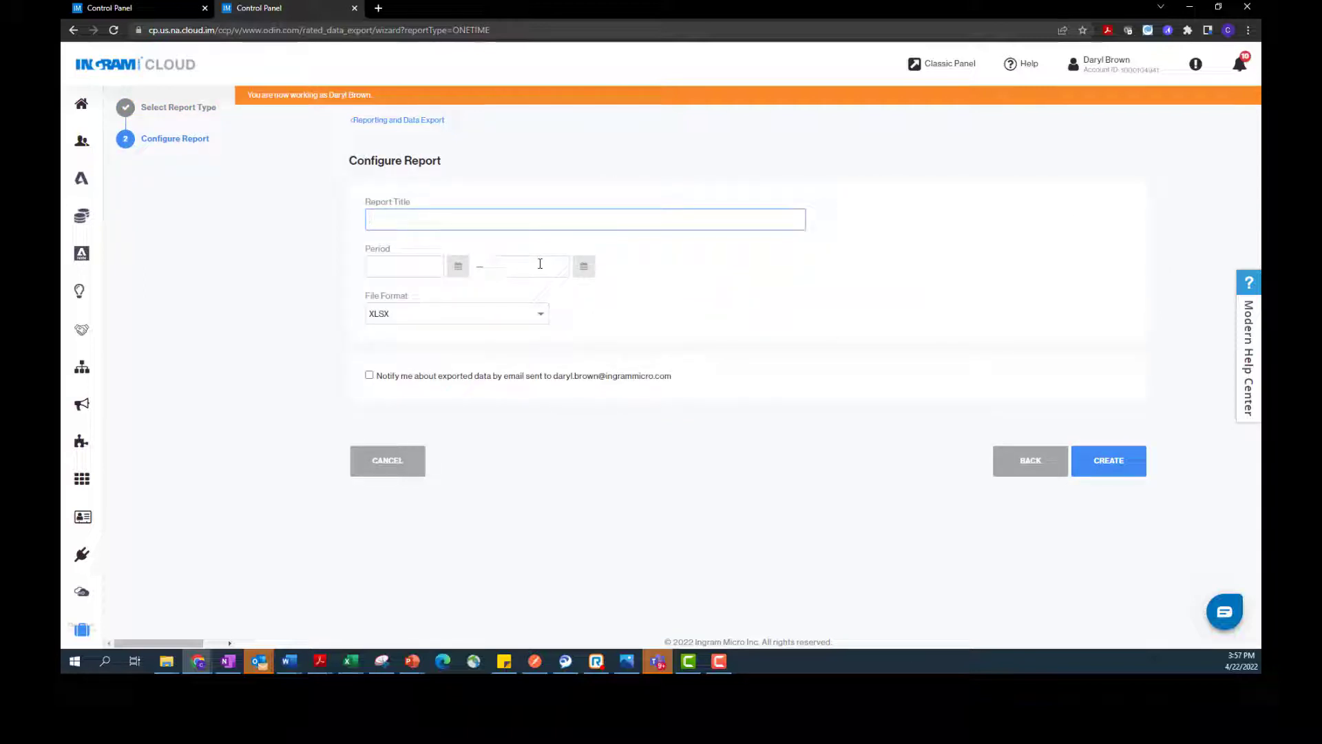
# Step: Pick December 6, 2021 to April 22, 2022 as the period, leaving XLSX format
pyautogui.click(458, 267)
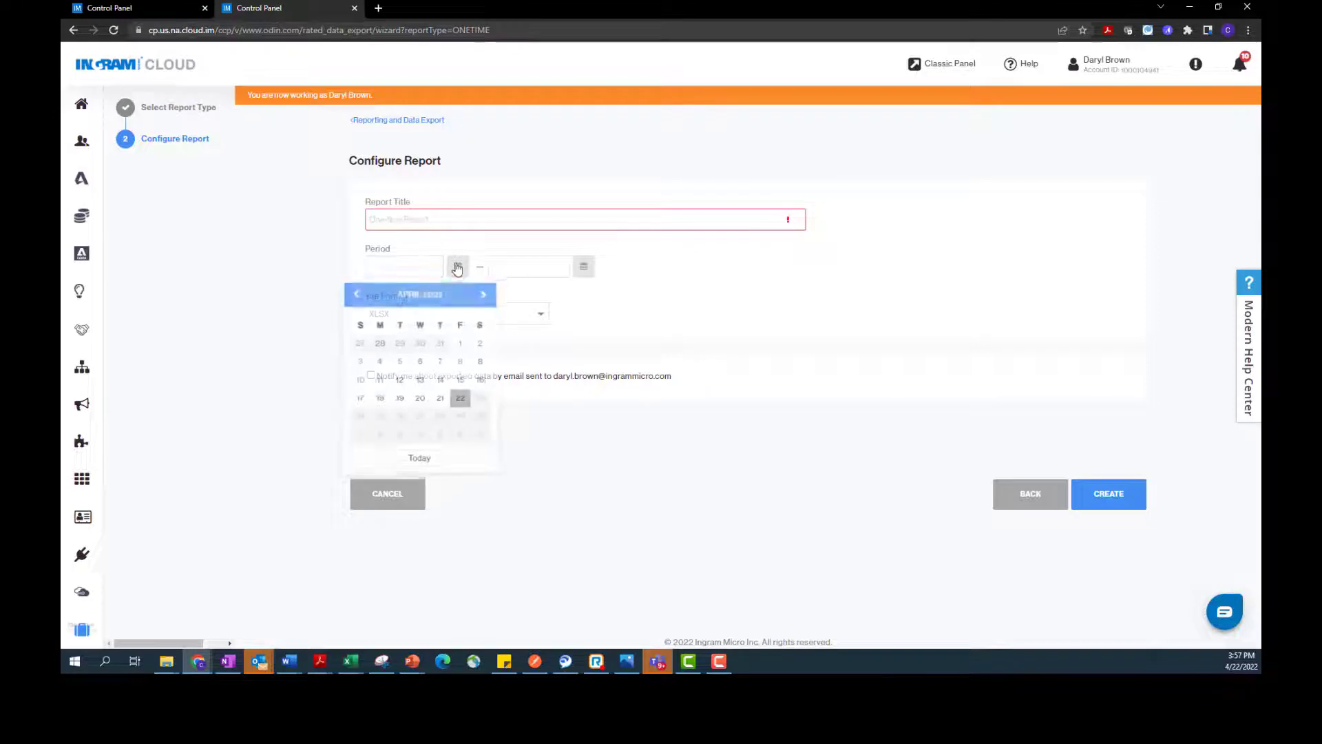
pyautogui.click(354, 292)
pyautogui.click(354, 292)
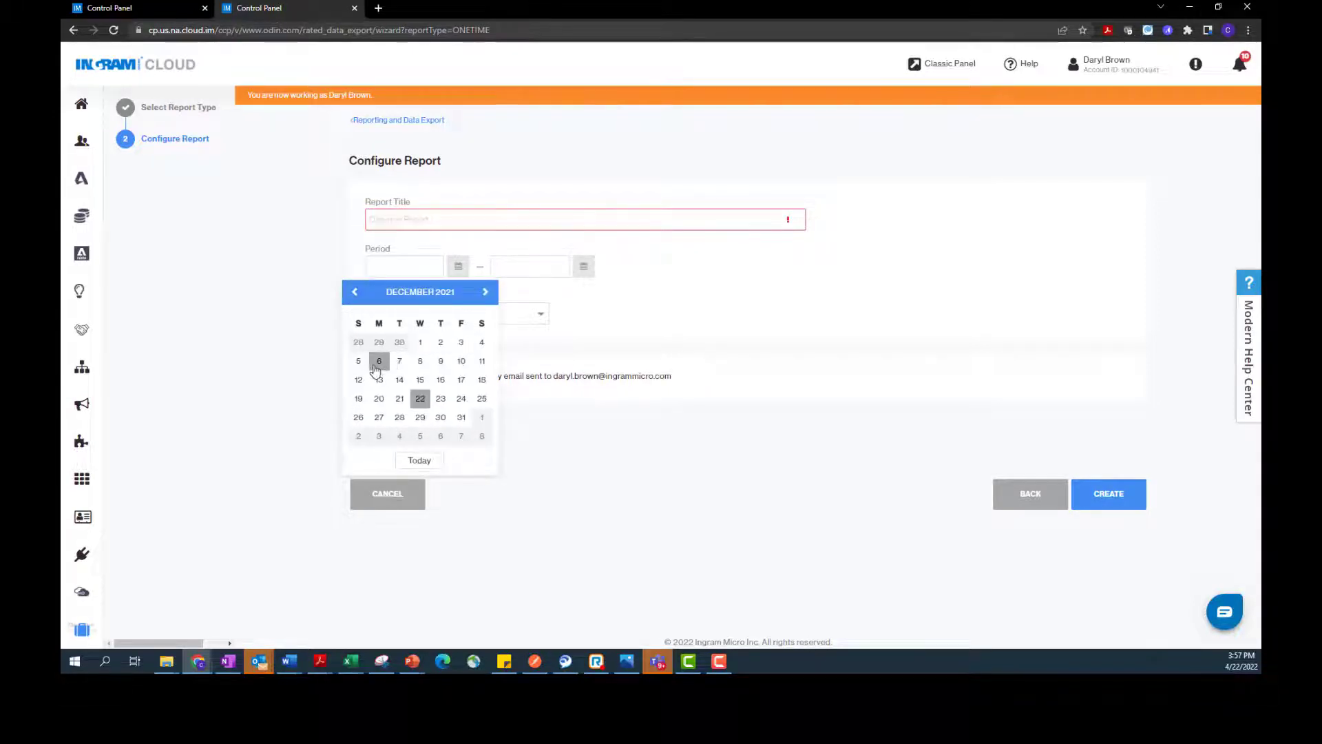
pyautogui.click(379, 361)
pyautogui.click(583, 266)
pyautogui.click(587, 395)
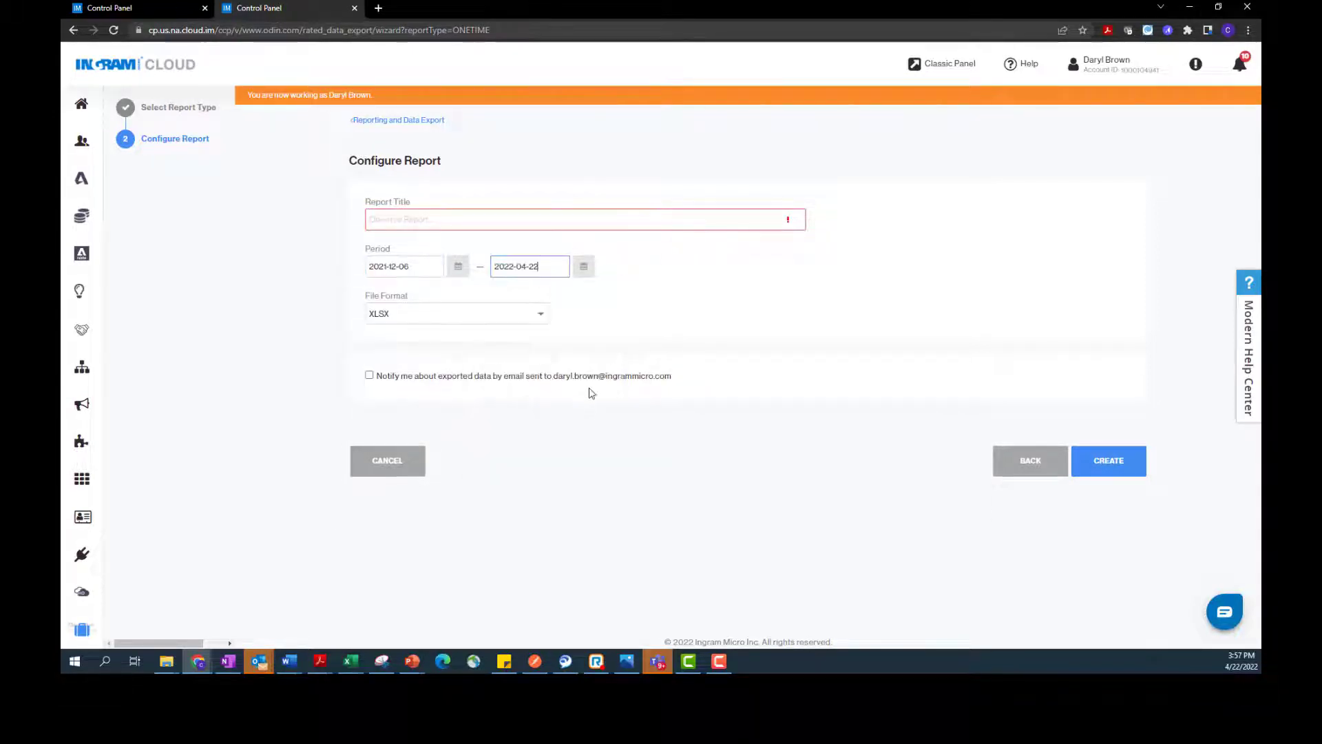
pyautogui.click(513, 315)
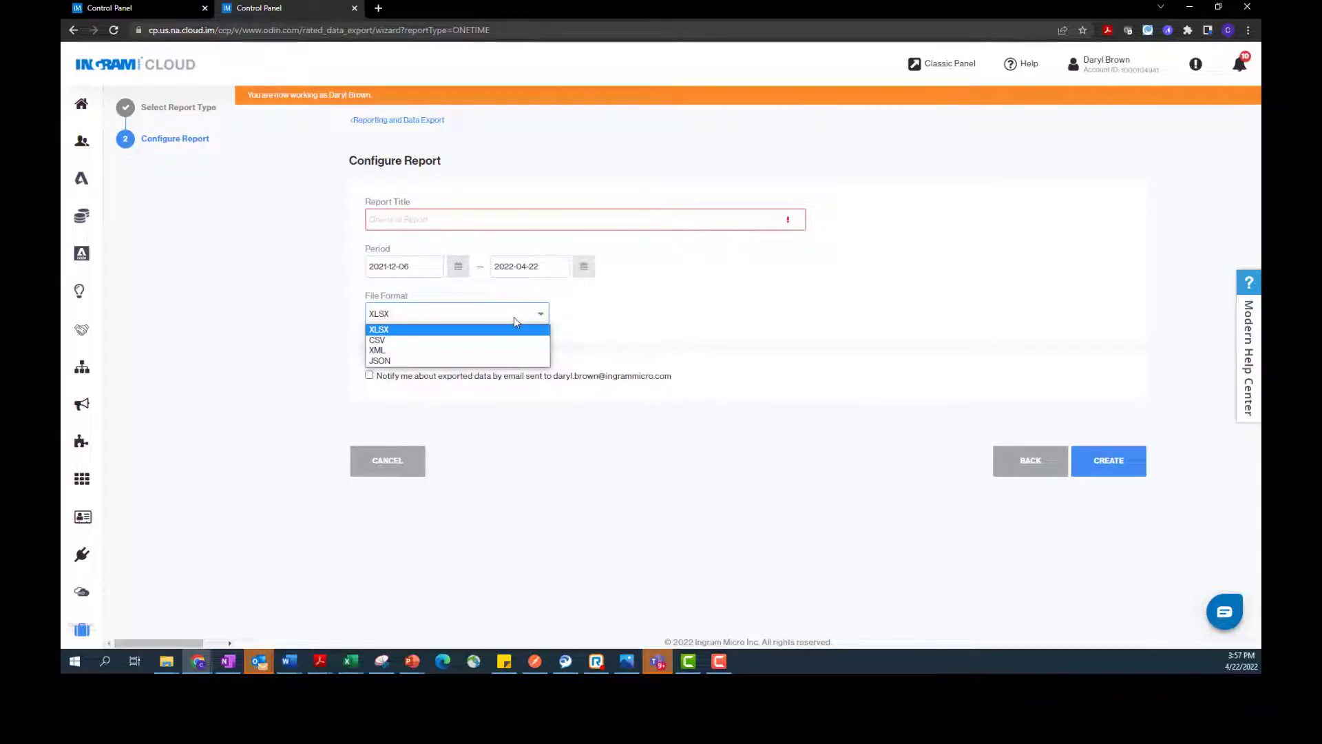
pyautogui.click(620, 323)
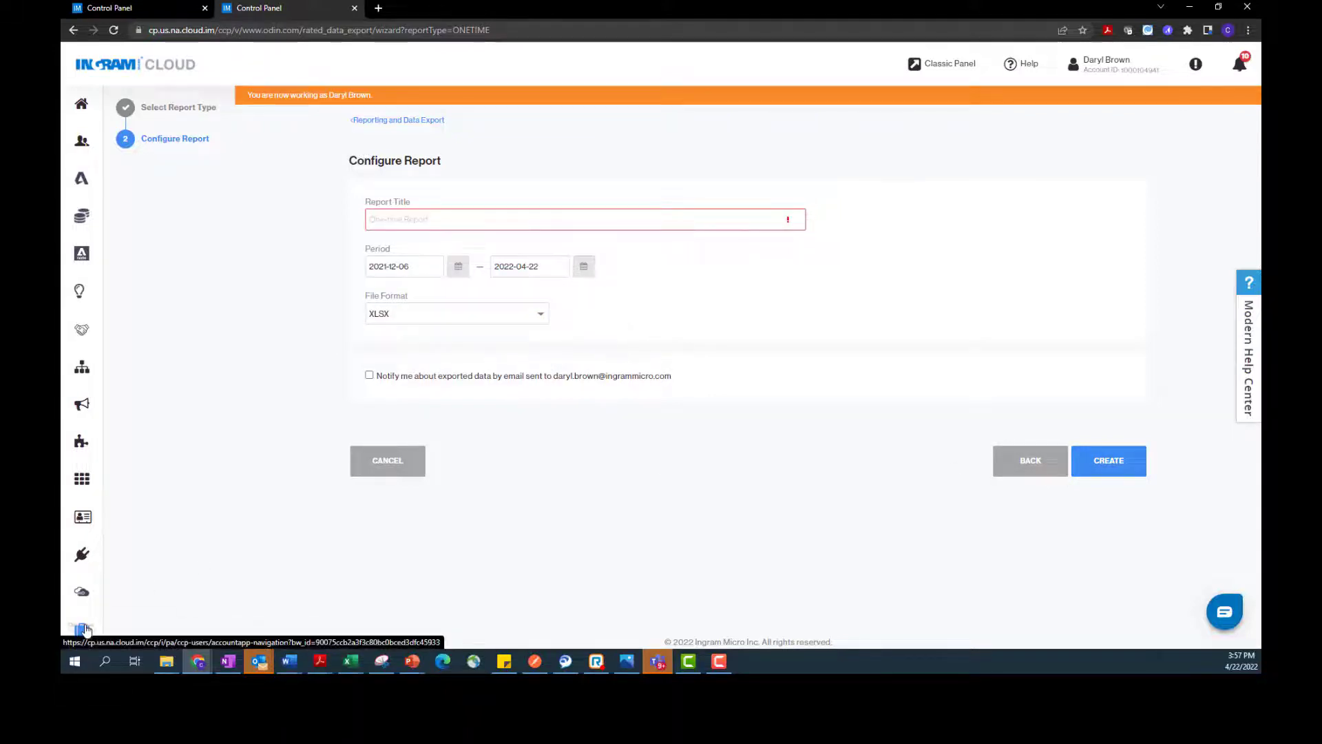
# Step: Bring up Test Account Report in Excel and scroll through address, country and name columns
pyautogui.click(351, 660)
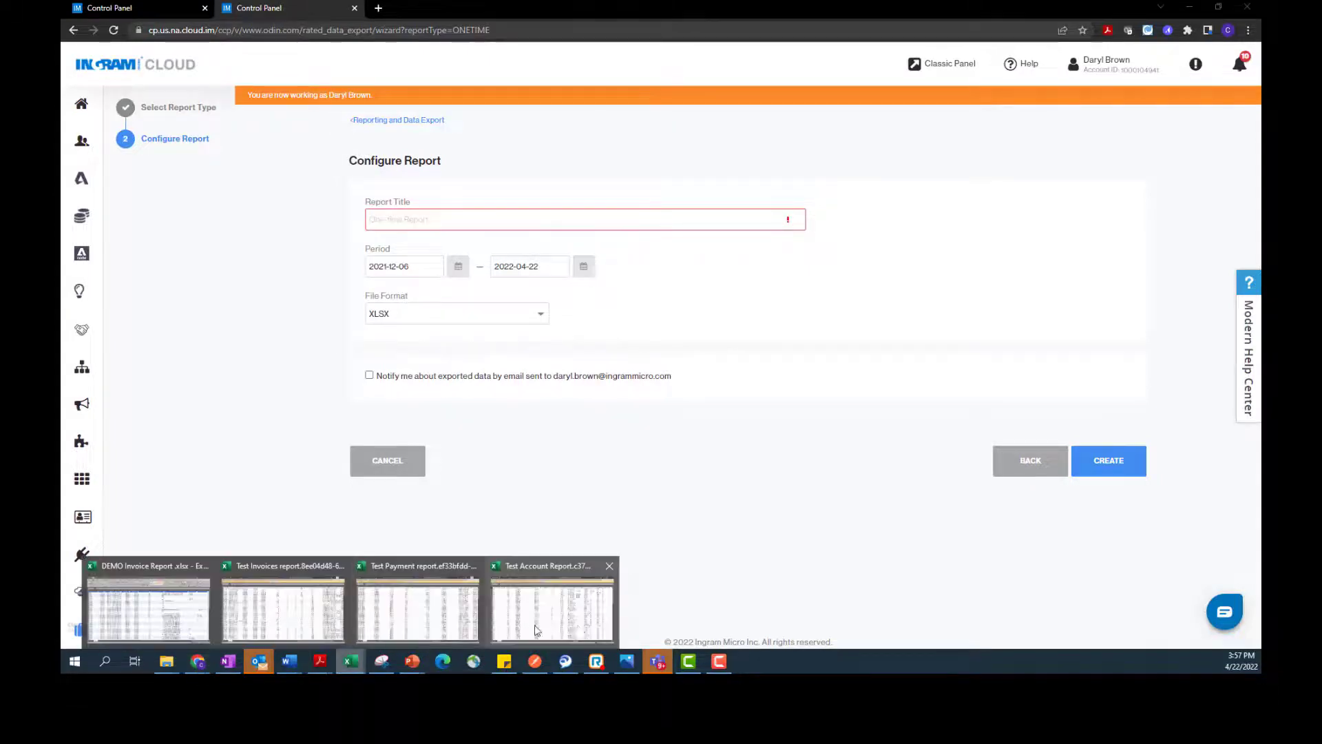
pyautogui.click(579, 620)
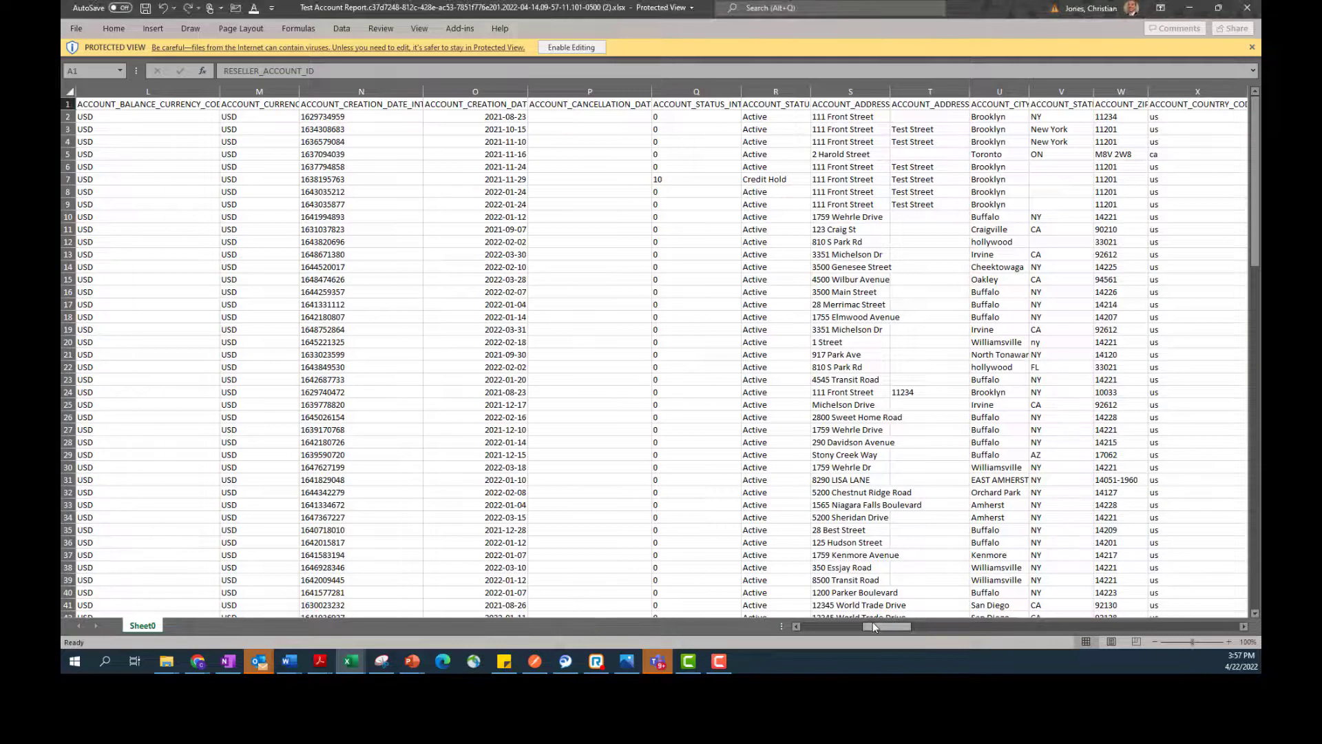
pyautogui.moveTo(876, 627); pyautogui.dragTo(783, 627)
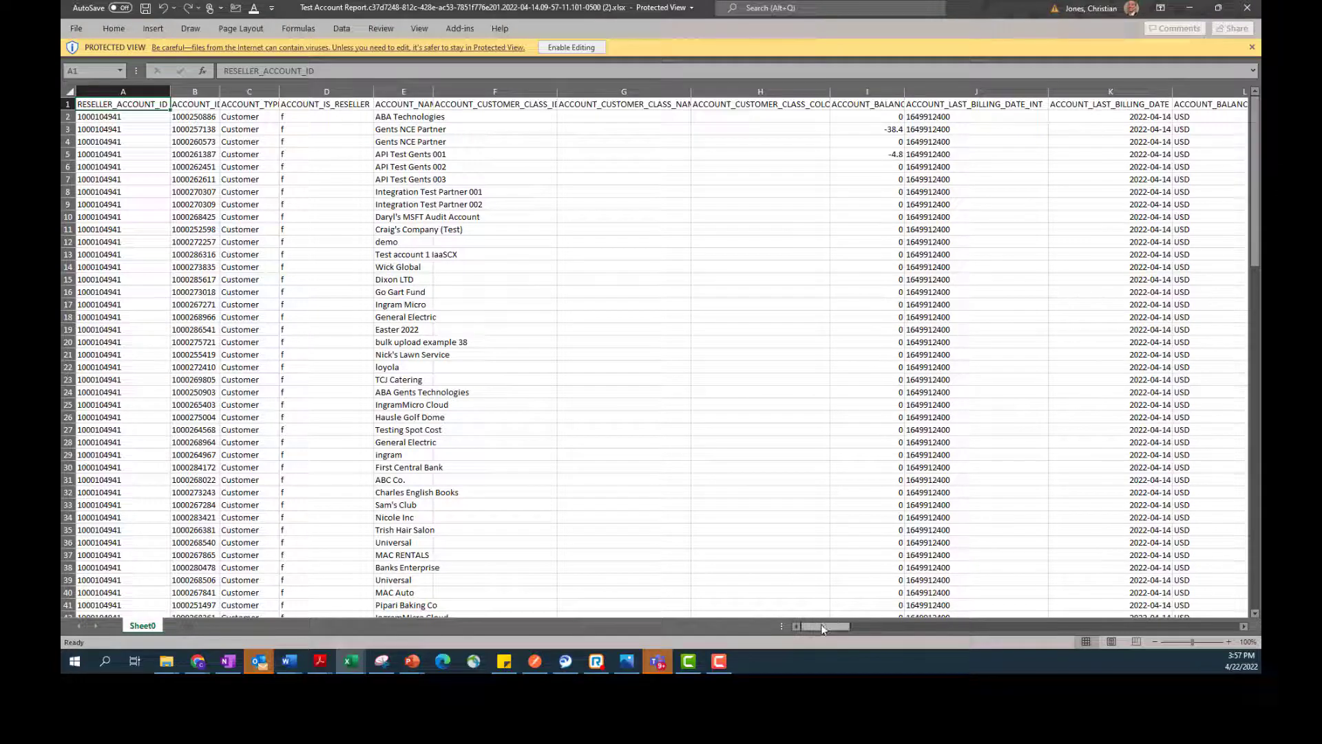
pyautogui.click(1243, 626)
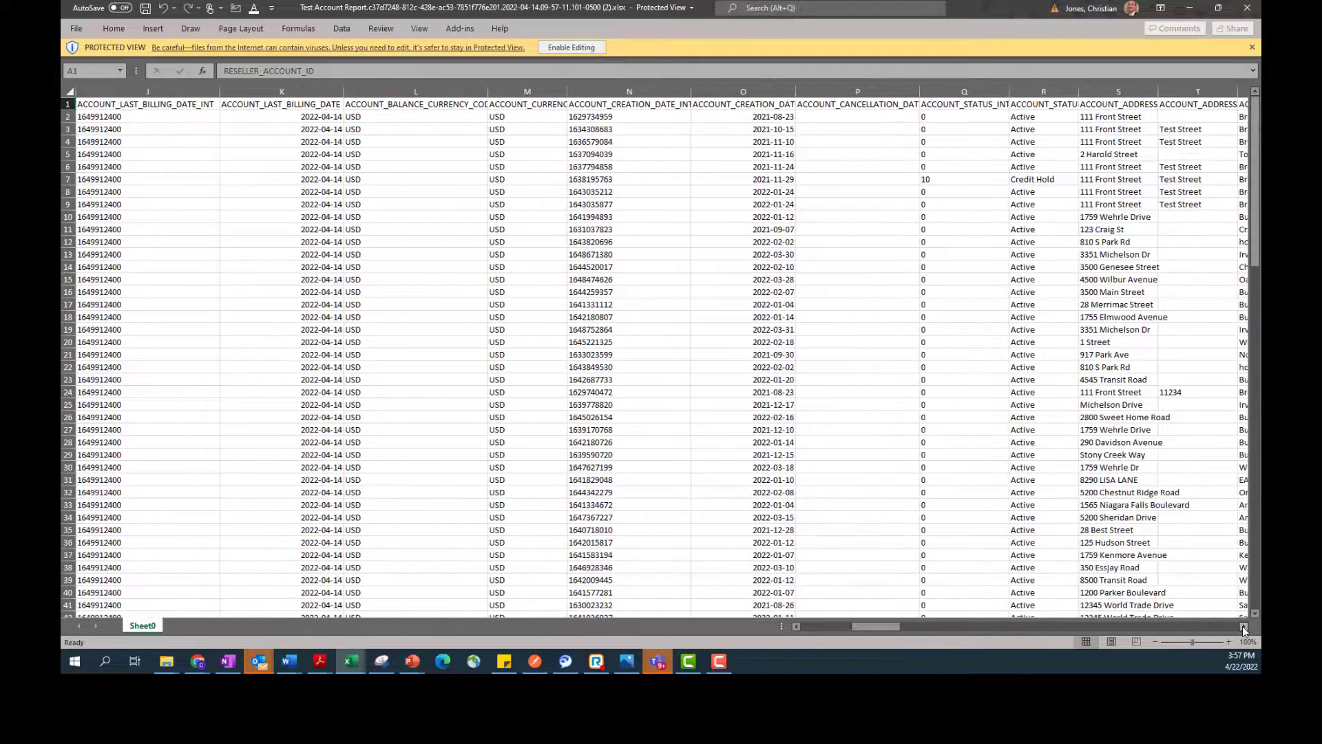
pyautogui.click(1242, 627)
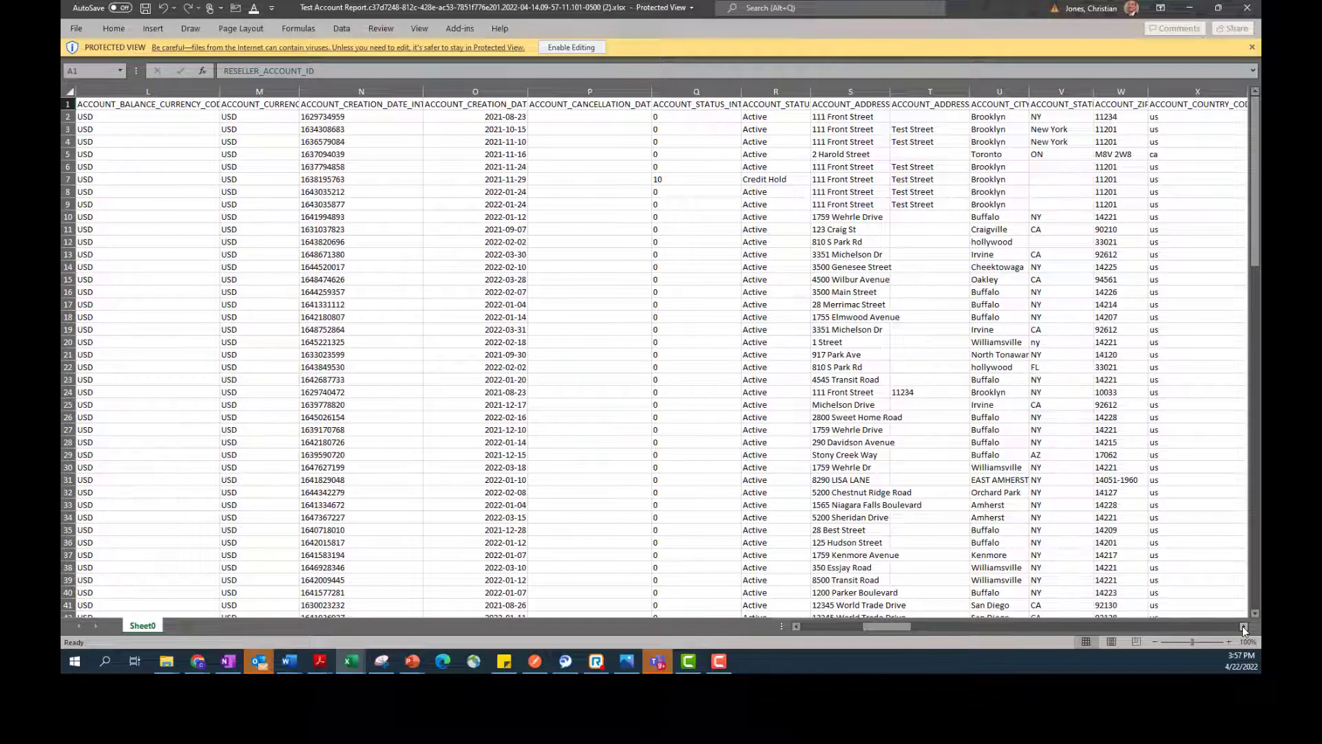
pyautogui.click(1243, 626)
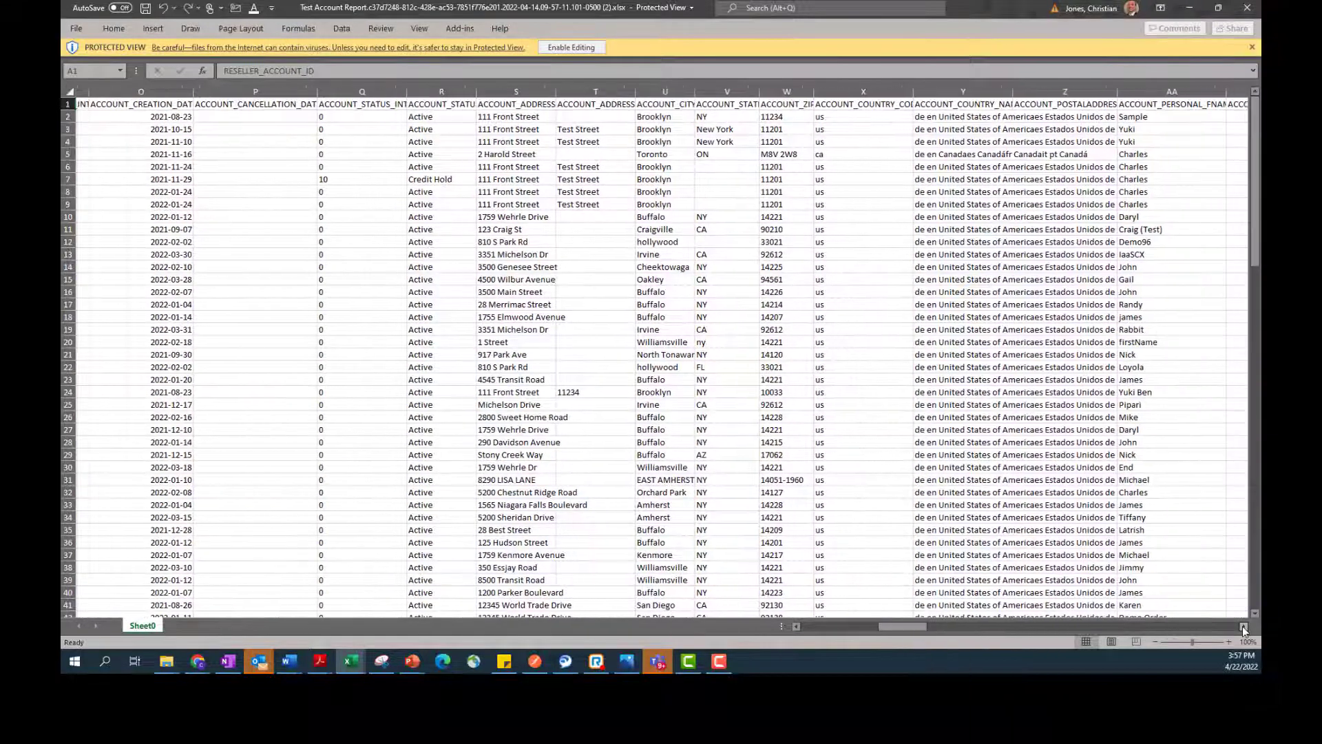
pyautogui.click(1242, 626)
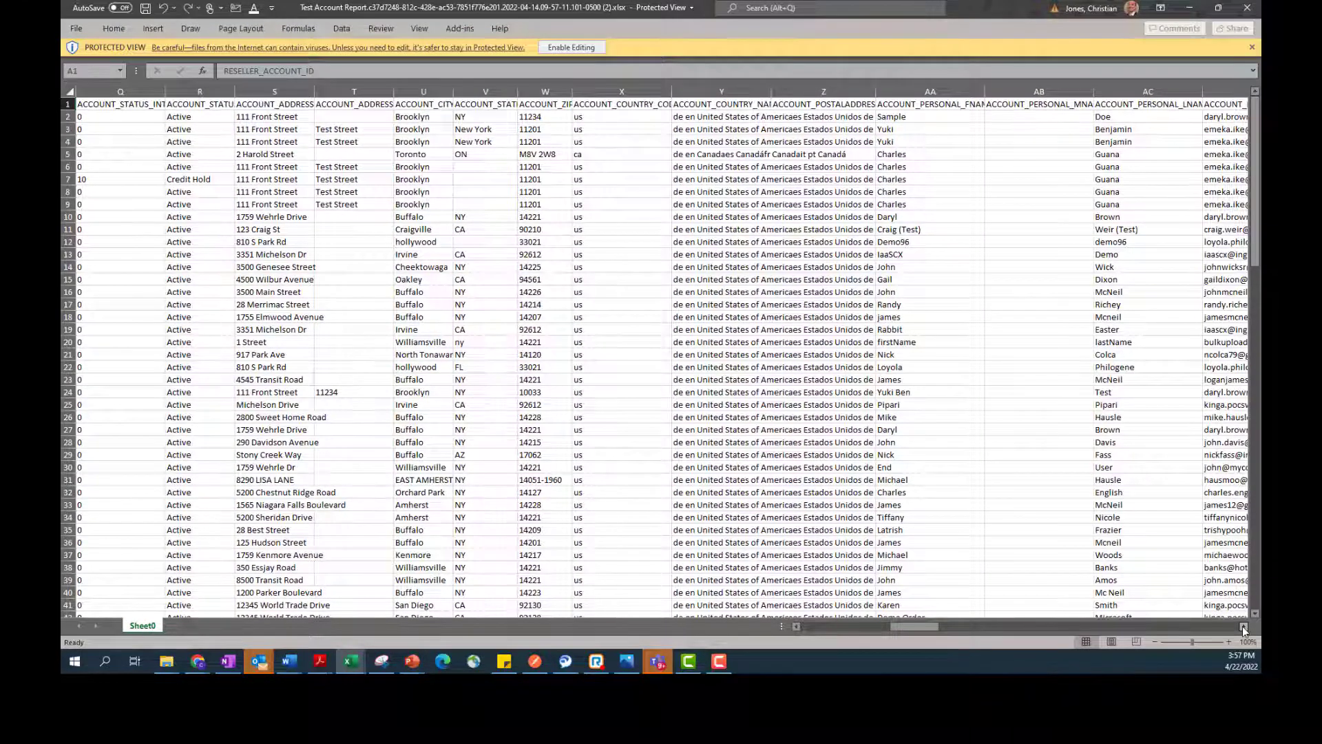